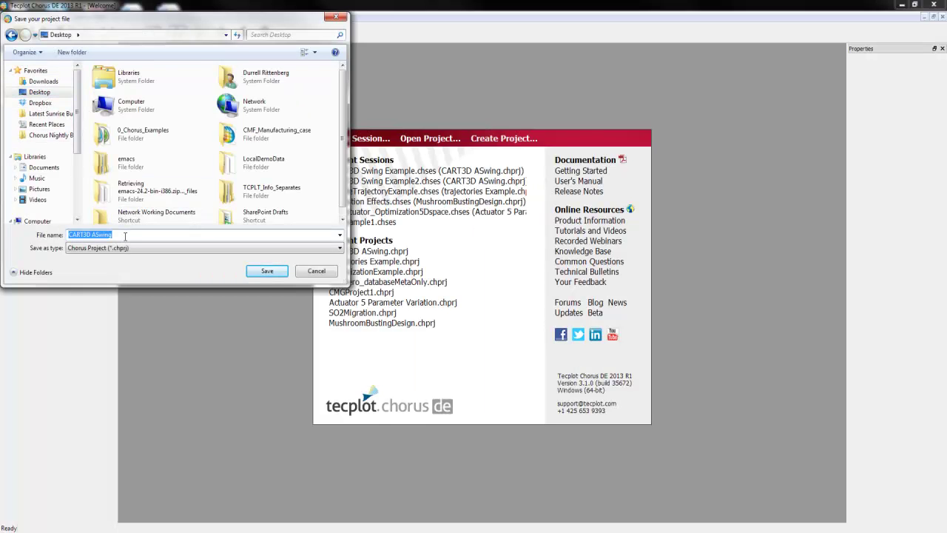
Step: Save the new project as 'Test load a csv data file' and move past the data importer page
{"action": "type", "text": "Test load a csv data file"}
{"action": "left_click", "coordinate": [267, 272]}
{"action": "left_click", "coordinate": [418, 250]}
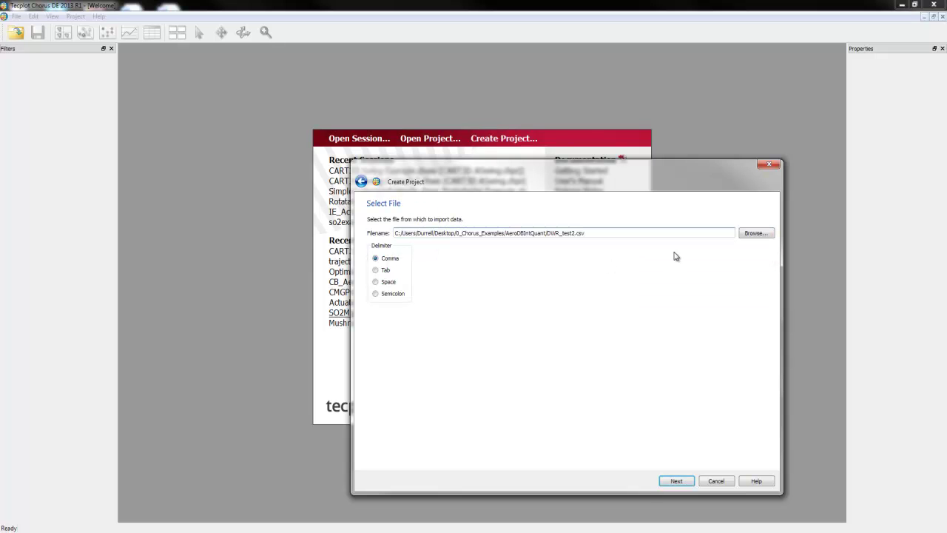
Step: Choose output_totals.csv from the Unsteady_Blade_optimization folder as the file to import
{"action": "left_click", "coordinate": [755, 233]}
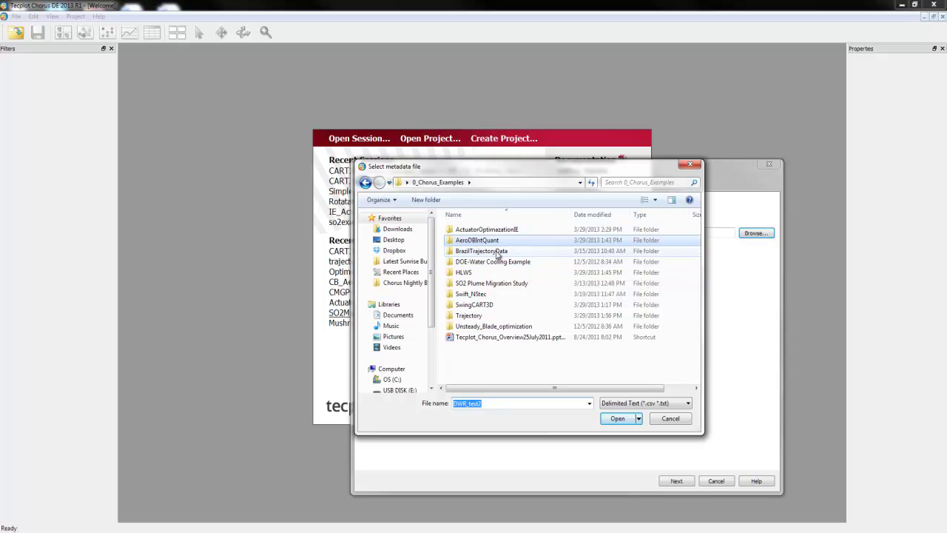
{"action": "double_click", "coordinate": [507, 327]}
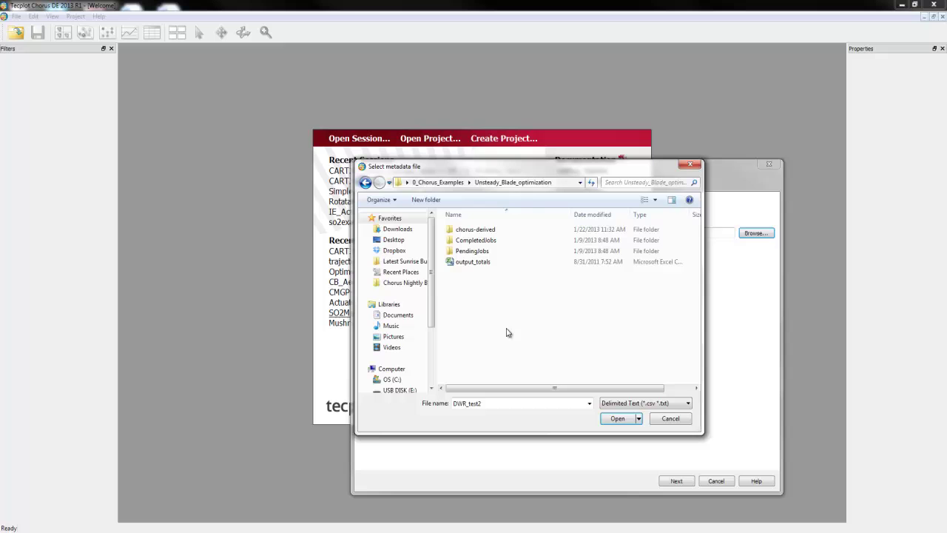
{"action": "left_click", "coordinate": [479, 262]}
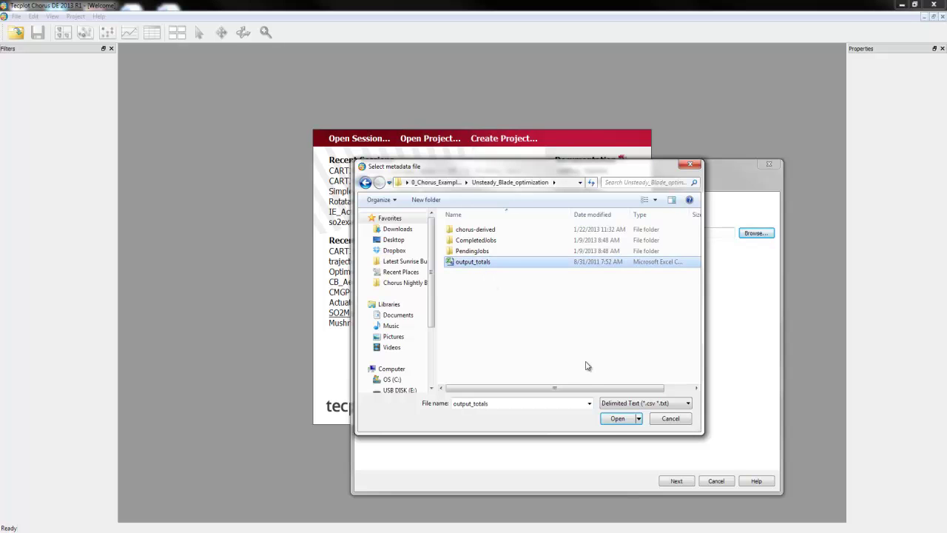
{"action": "left_click", "coordinate": [617, 420]}
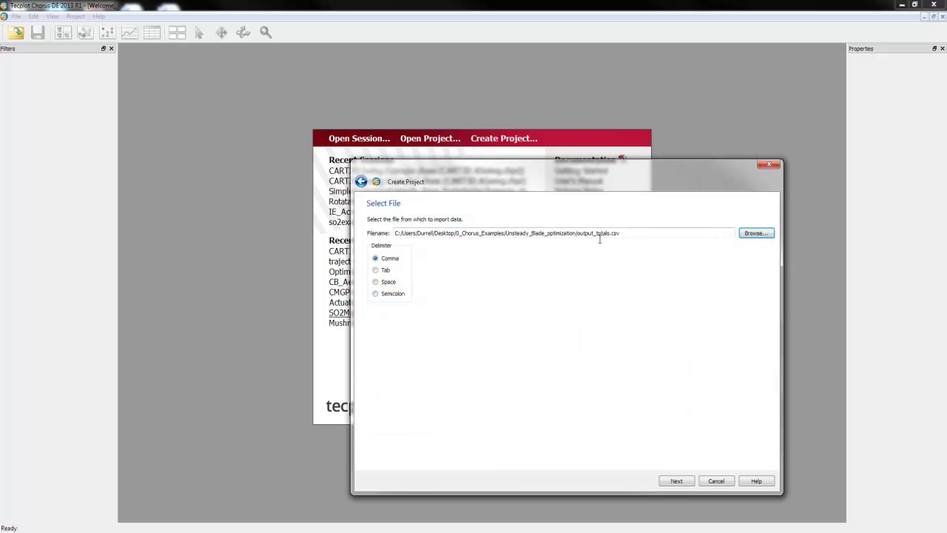
Step: Accept the file and root folder, and mark FileName as linked files tagged '3D data'
{"action": "left_click", "coordinate": [682, 481]}
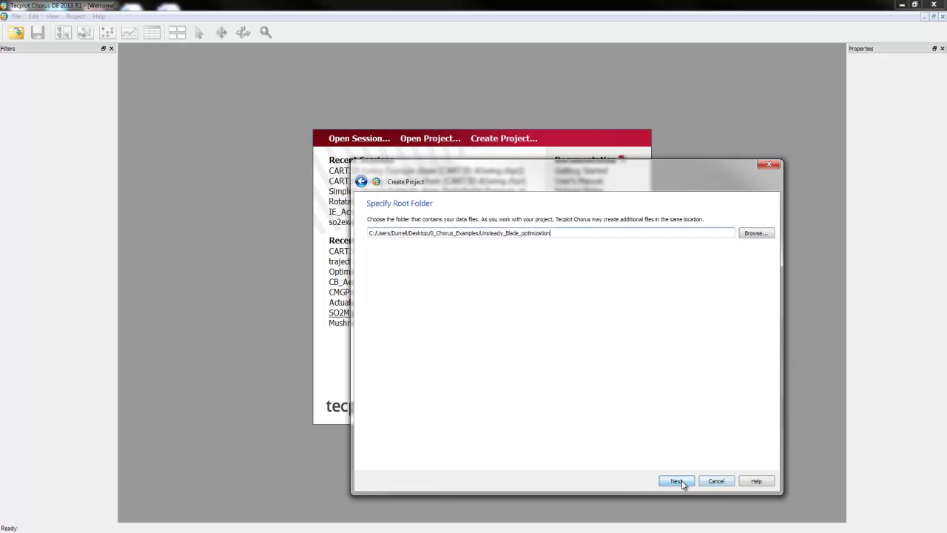
{"action": "left_click", "coordinate": [685, 480]}
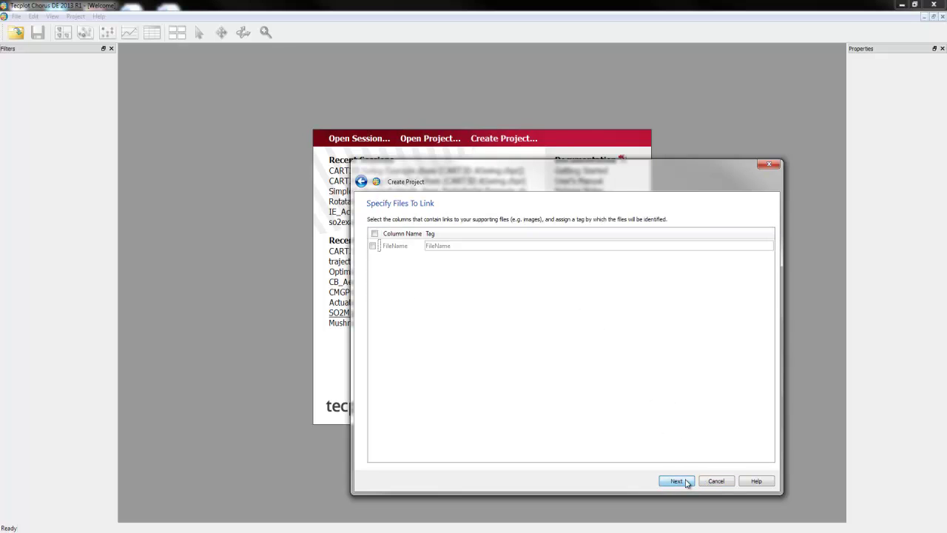
{"action": "left_click", "coordinate": [373, 246]}
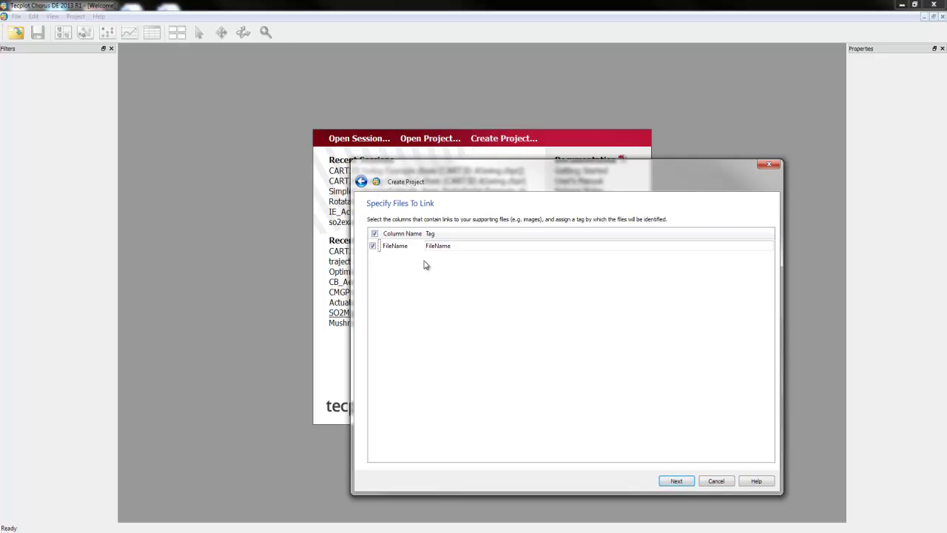
{"action": "double_click", "coordinate": [463, 249]}
{"action": "type", "text": "3D data"}
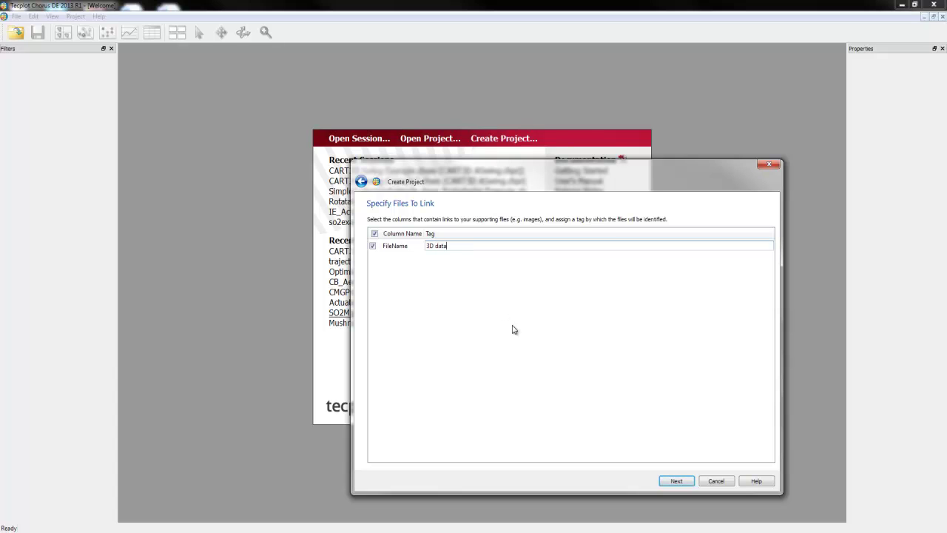
{"action": "key", "text": "Return"}
Step: Set Blade and TimeStep to Independent nature and finish creating the project
{"action": "left_click", "coordinate": [680, 483]}
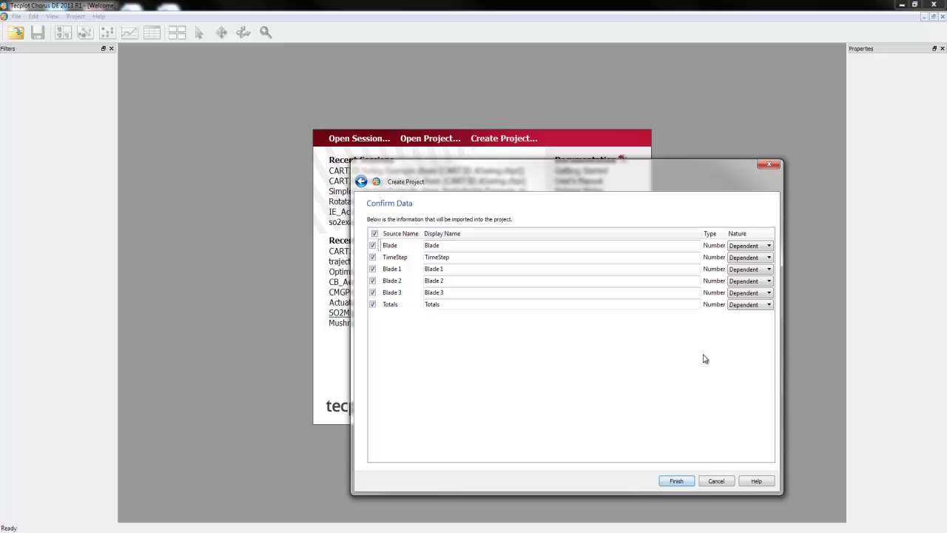
{"action": "left_click", "coordinate": [747, 246]}
{"action": "left_click", "coordinate": [745, 256]}
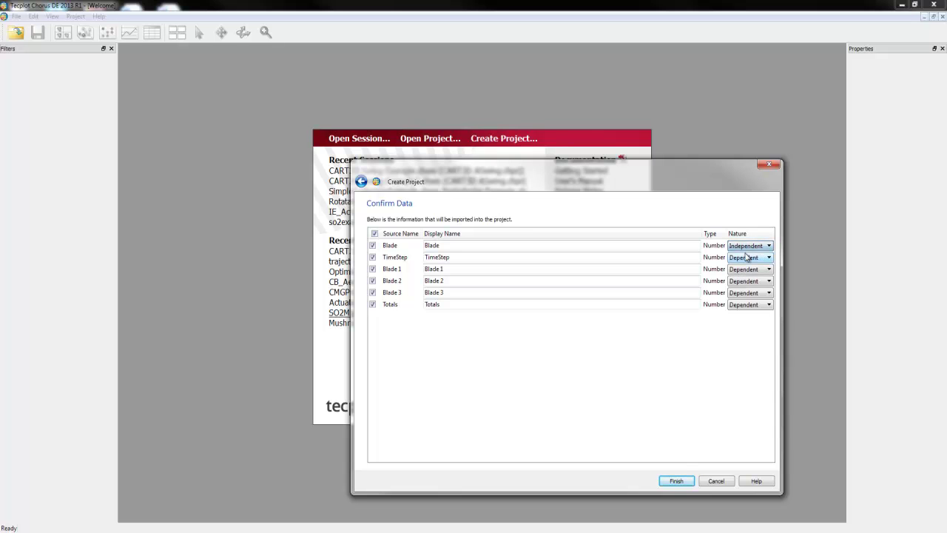
{"action": "left_click", "coordinate": [747, 257]}
{"action": "left_click", "coordinate": [746, 266]}
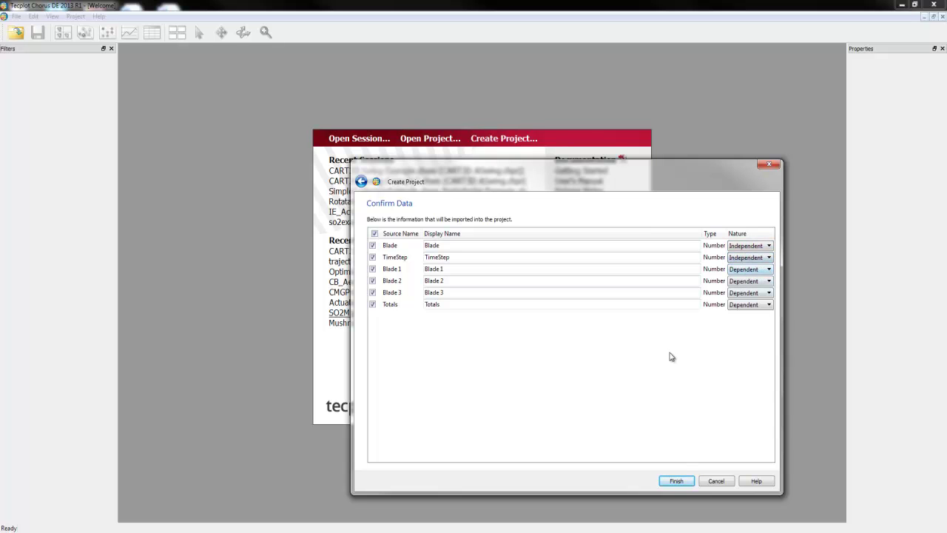
{"action": "left_click", "coordinate": [685, 481]}
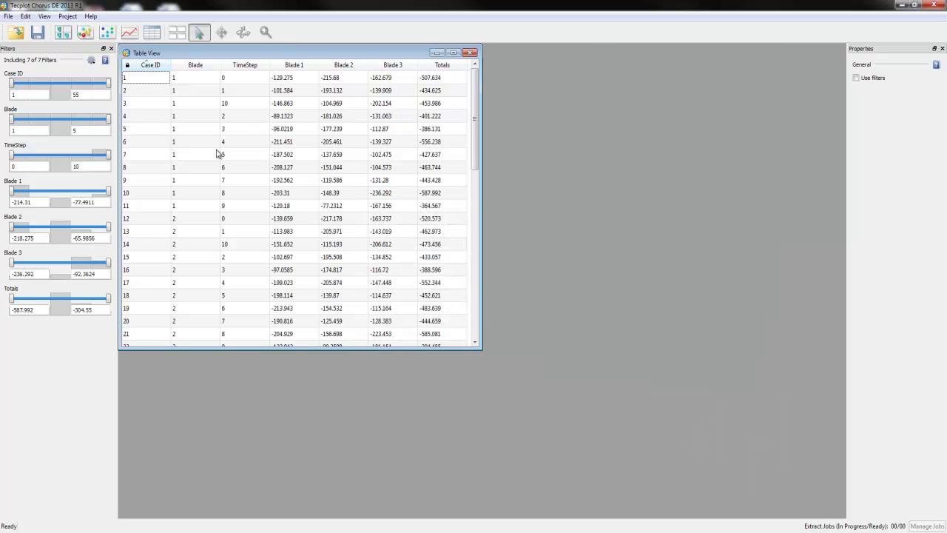
Step: Open case 6's data in Tecplot 360
{"action": "right_click", "coordinate": [223, 141]}
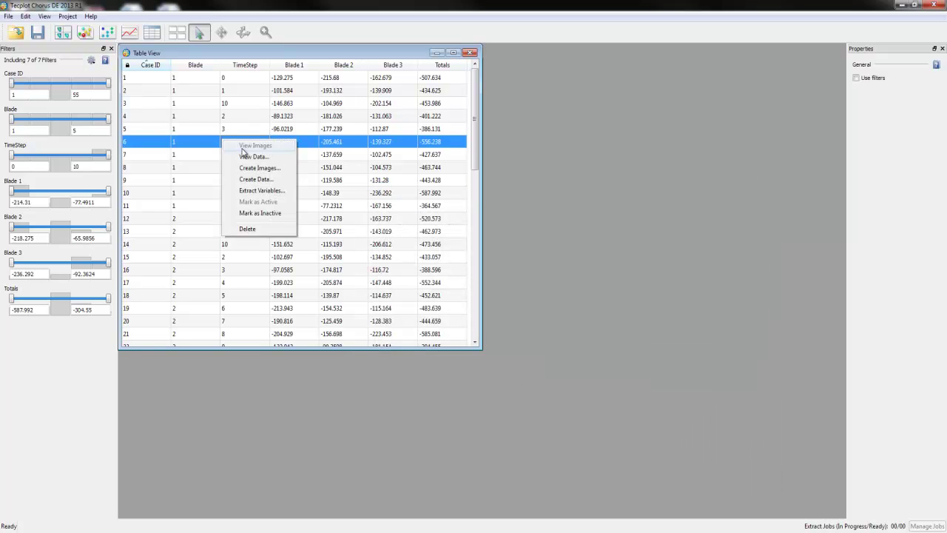
{"action": "left_click", "coordinate": [247, 156]}
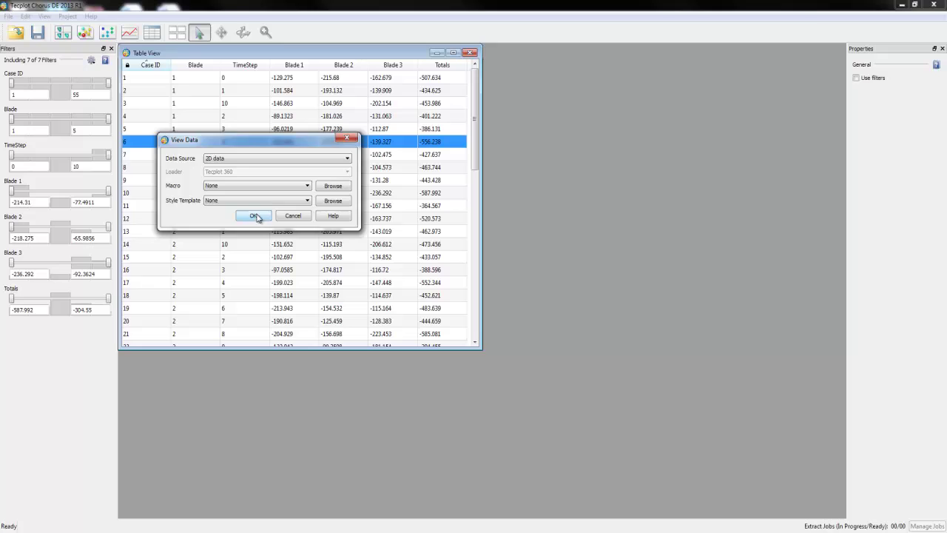
{"action": "left_click", "coordinate": [253, 215]}
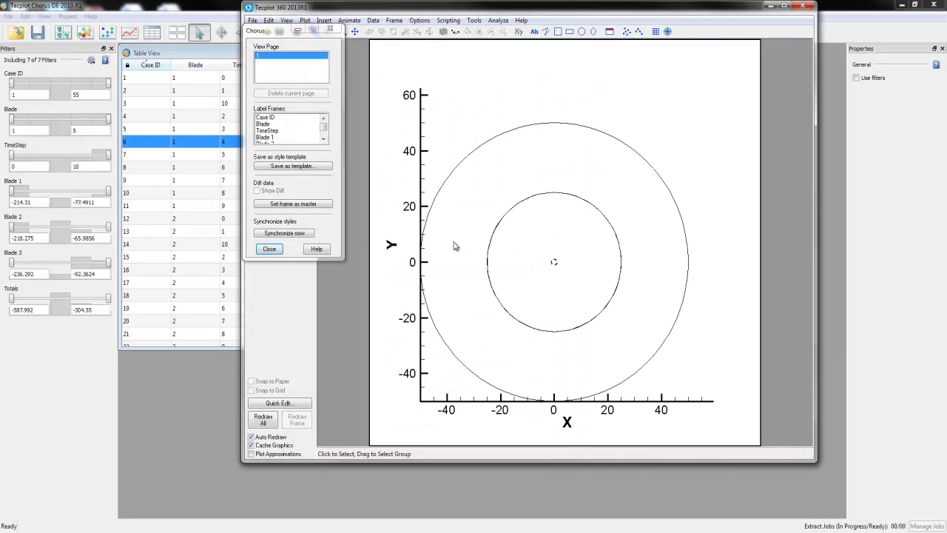
Step: Zoom in on case 6's three blades and turn on Pressure contour colouring for the zone surfaces
{"action": "scroll", "coordinate": [556, 292], "scroll_direction": "up", "scroll_amount": 4}
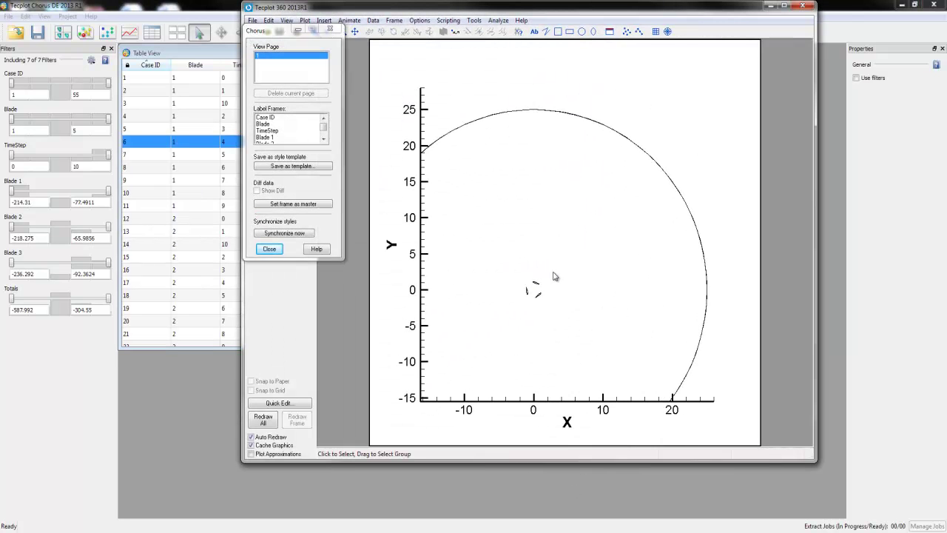
{"action": "scroll", "coordinate": [555, 276], "scroll_direction": "up", "scroll_amount": 5}
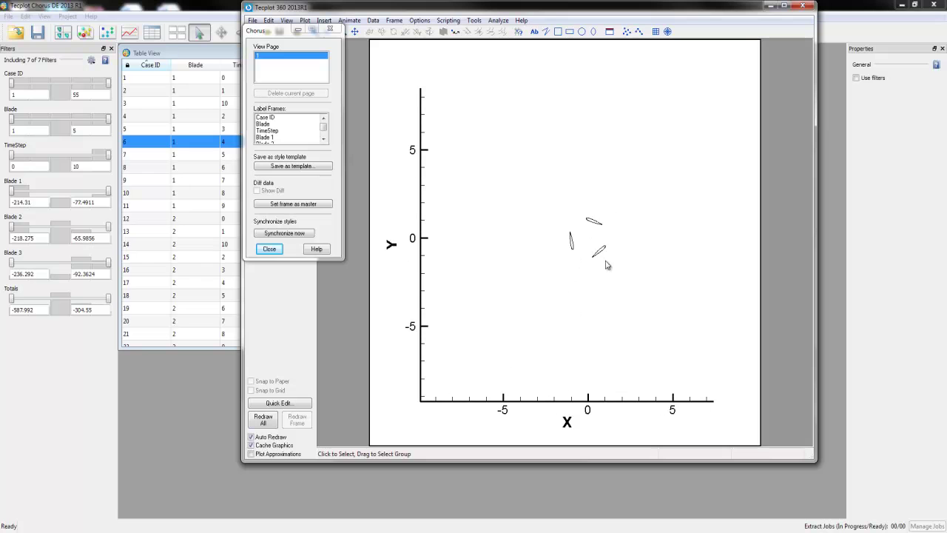
{"action": "scroll", "coordinate": [606, 265], "scroll_direction": "up", "scroll_amount": 3}
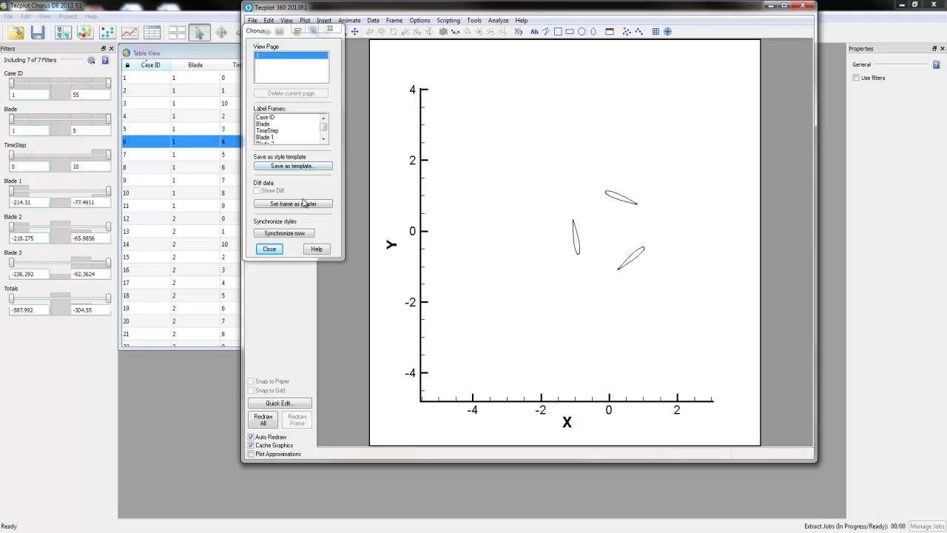
{"action": "left_click_drag", "start_coordinate": [281, 32], "coordinate": [148, 94]}
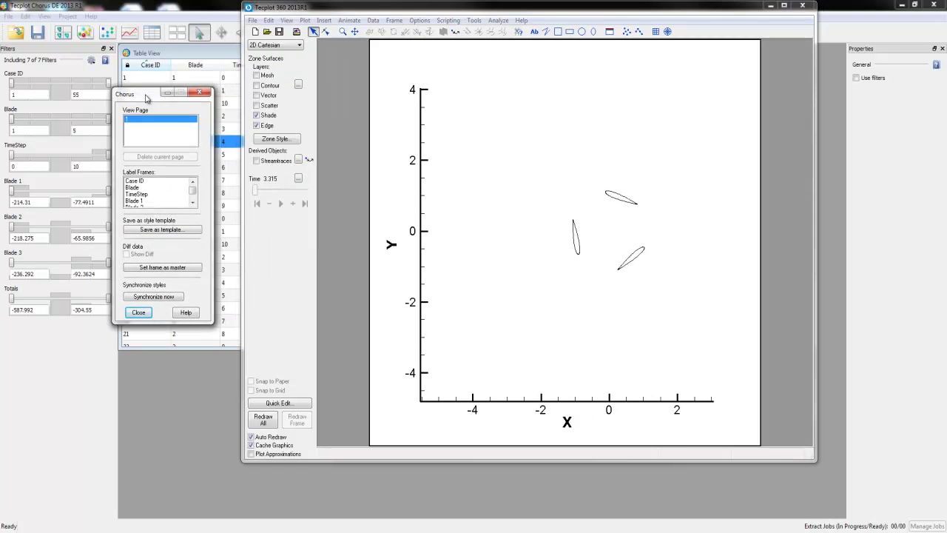
{"action": "left_click", "coordinate": [256, 85]}
{"action": "scroll", "coordinate": [545, 189], "scroll_direction": "up", "scroll_amount": 3}
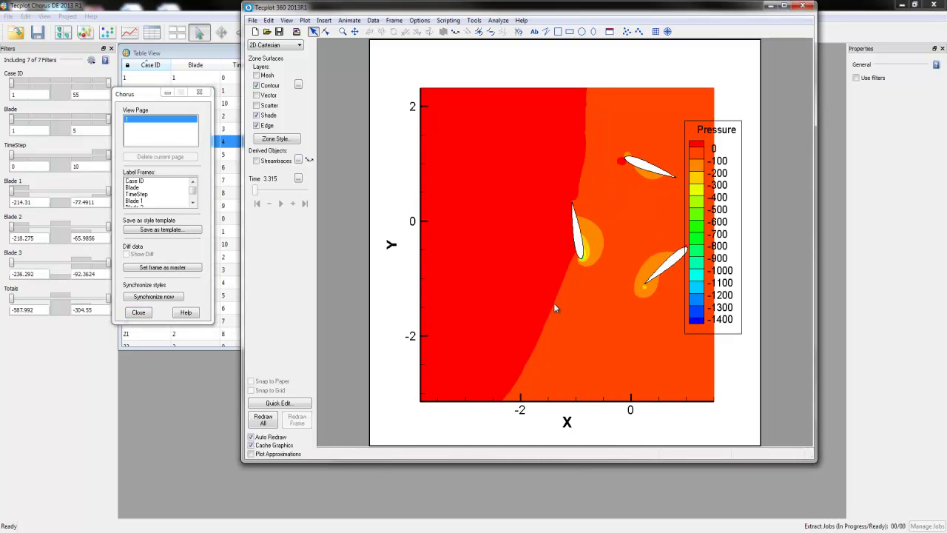
{"action": "scroll", "coordinate": [554, 303], "scroll_direction": "up", "scroll_amount": 2}
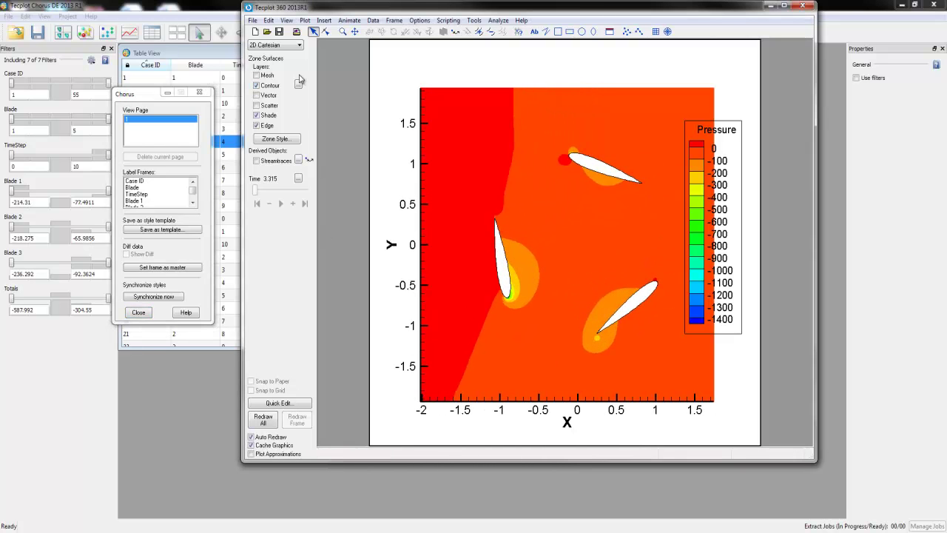
Step: Add a repositioned, rotated 3D scatter plot with Totals on its Z axis, plus a line plot
{"action": "left_click", "coordinate": [220, 271]}
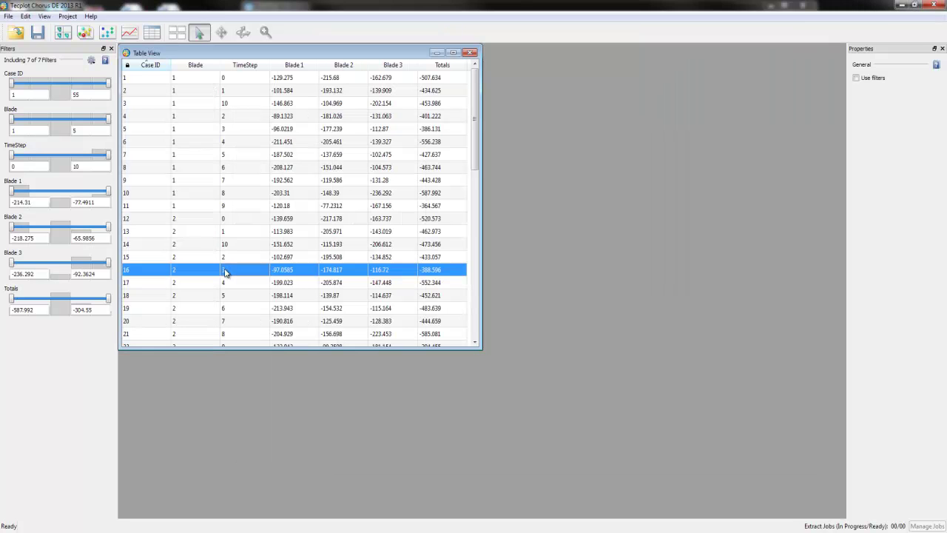
{"action": "left_click", "coordinate": [85, 33]}
{"action": "left_click_drag", "start_coordinate": [588, 228], "coordinate": [539, 143]}
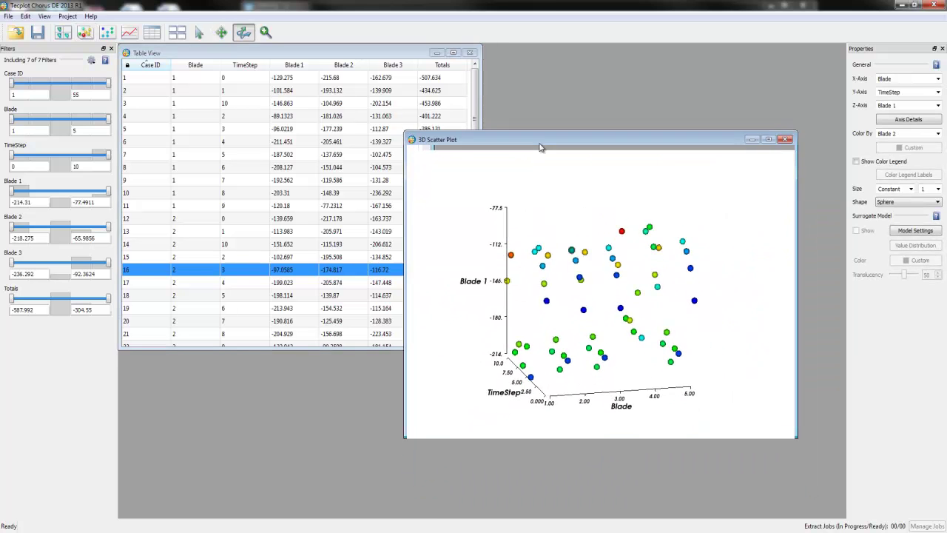
{"action": "left_click_drag", "start_coordinate": [592, 325], "coordinate": [654, 327]}
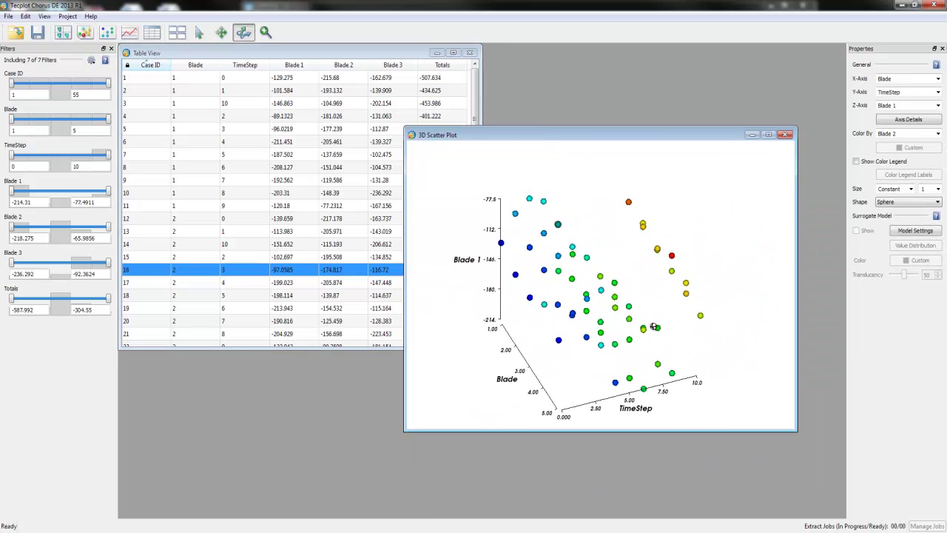
{"action": "left_click", "coordinate": [937, 105]}
{"action": "left_click", "coordinate": [891, 173]}
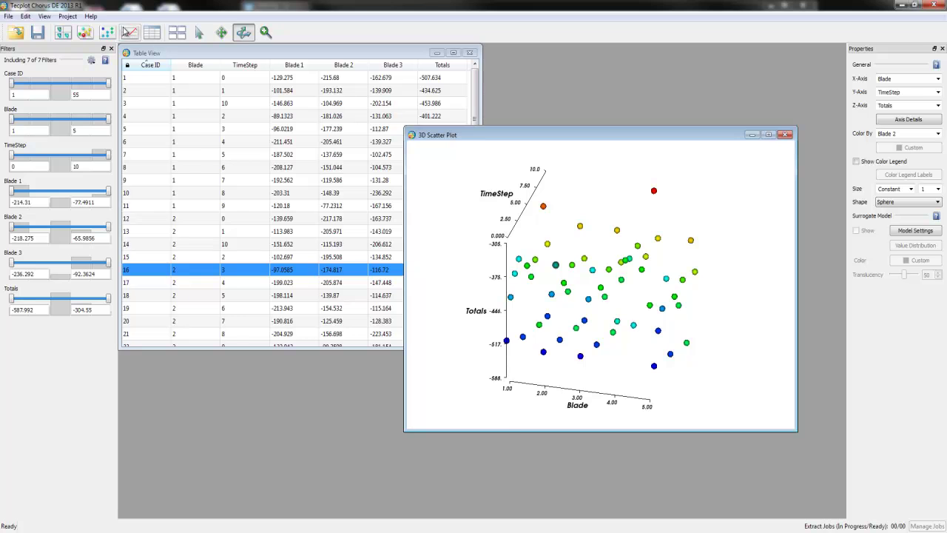
{"action": "left_click", "coordinate": [129, 32]}
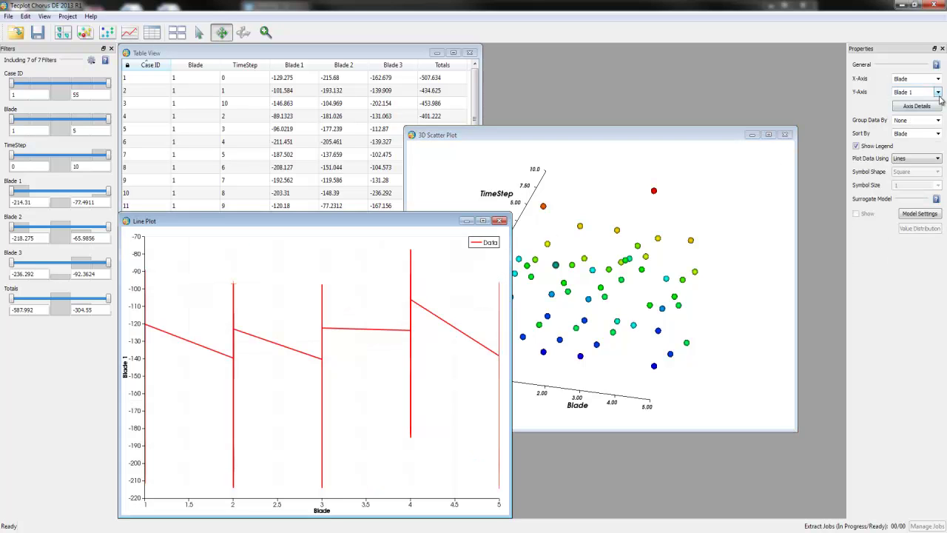
Step: Plot Totals against TimeStep in the line plot, grouped by Blade and sorted by TimeStep
{"action": "left_click", "coordinate": [937, 94]}
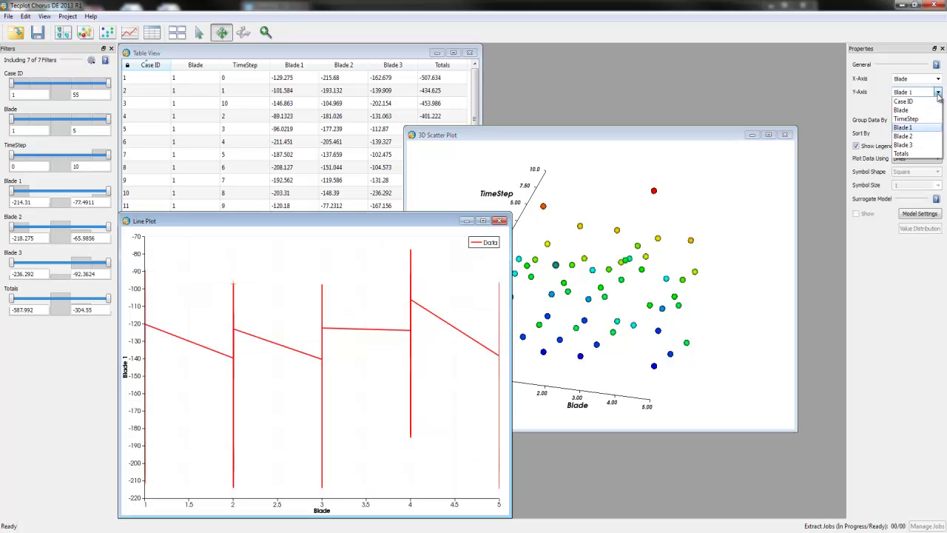
{"action": "left_click", "coordinate": [927, 155]}
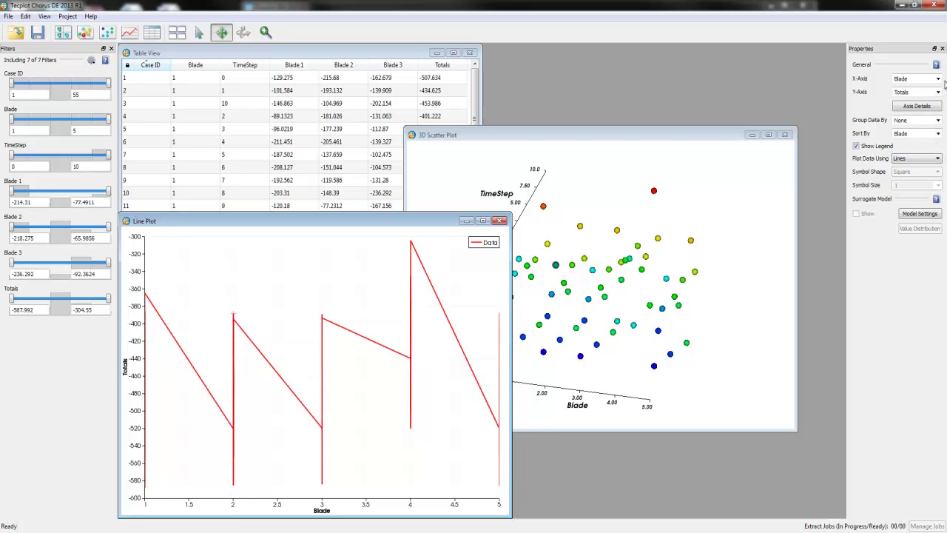
{"action": "left_click", "coordinate": [937, 79]}
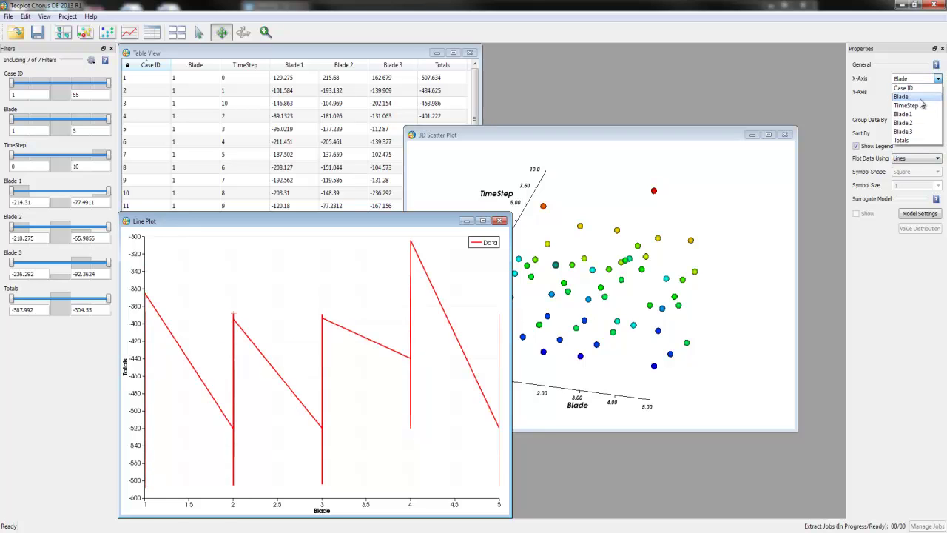
{"action": "left_click", "coordinate": [919, 107]}
{"action": "left_click", "coordinate": [937, 123]}
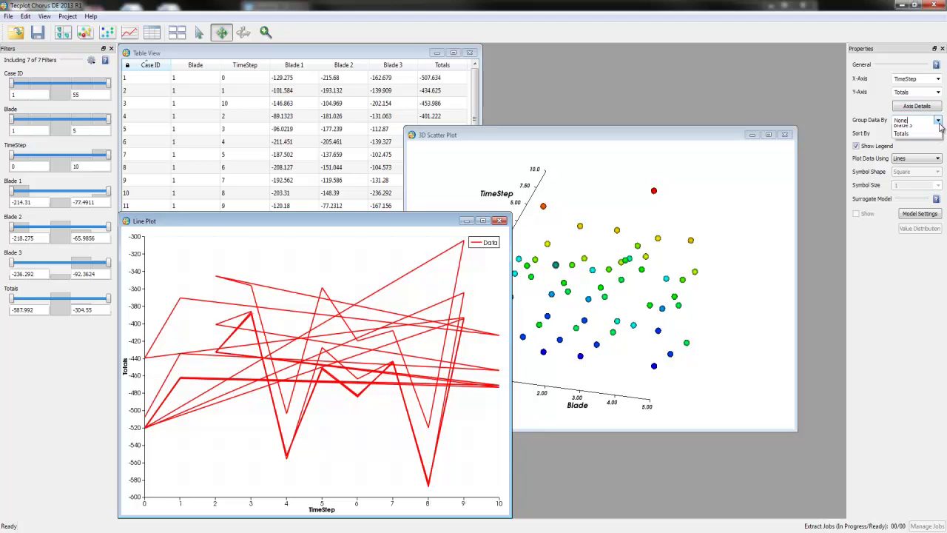
{"action": "left_click", "coordinate": [920, 146]}
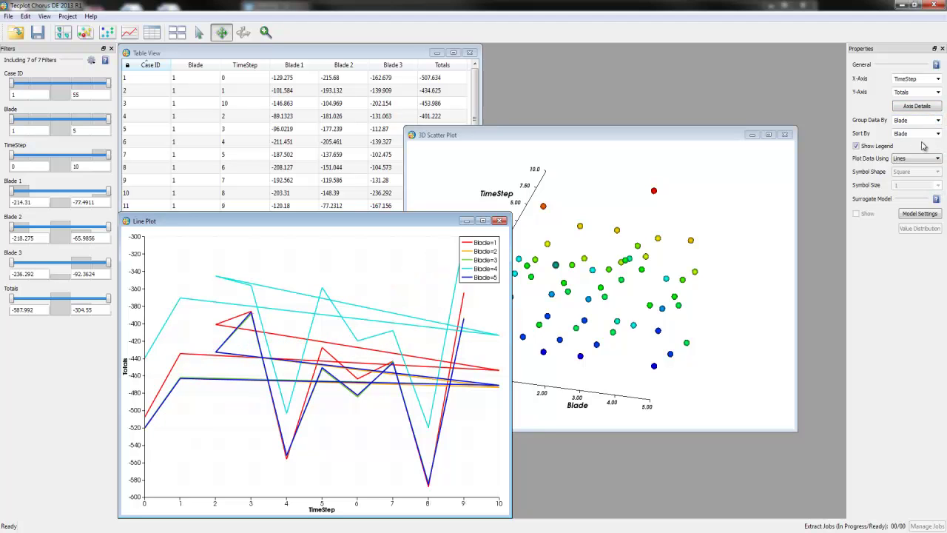
{"action": "left_click", "coordinate": [938, 134]}
{"action": "left_click", "coordinate": [921, 166]}
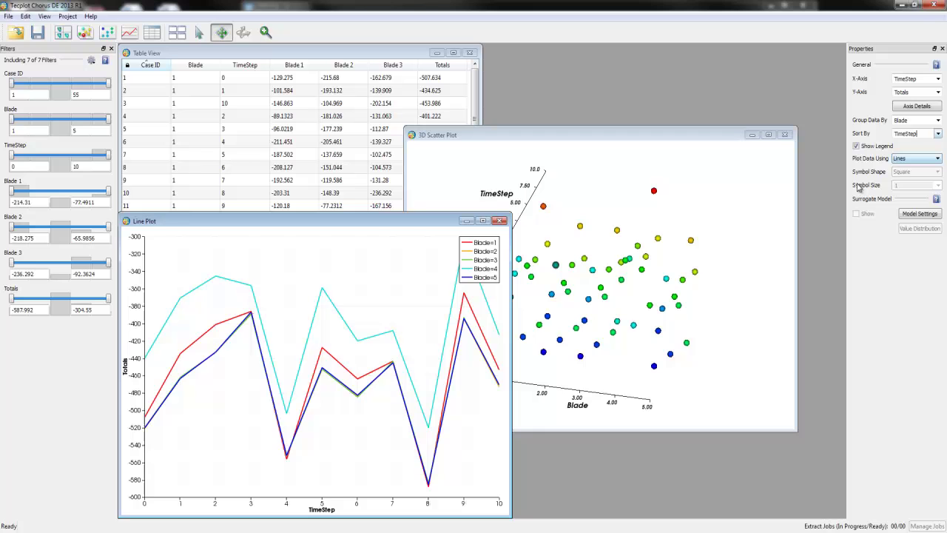
Step: Fit the line plot axes to the data and draw the series as lines with symbols
{"action": "scroll", "coordinate": [359, 365], "scroll_direction": "down", "scroll_amount": 3}
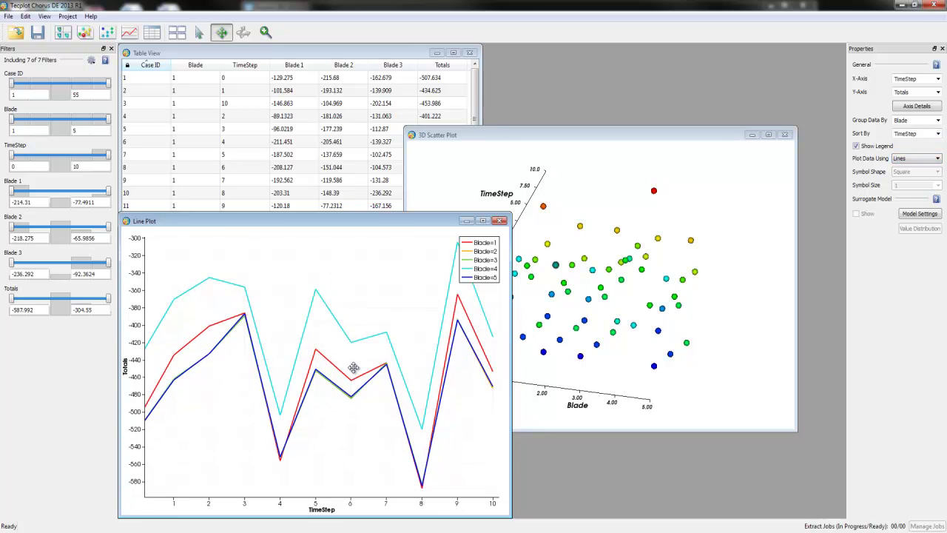
{"action": "double_click", "coordinate": [353, 367]}
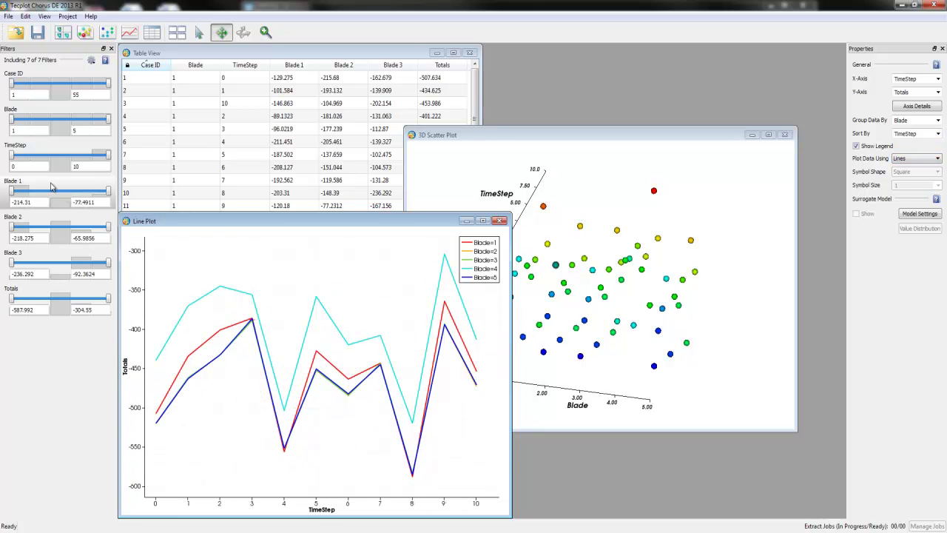
{"action": "left_click", "coordinate": [928, 158]}
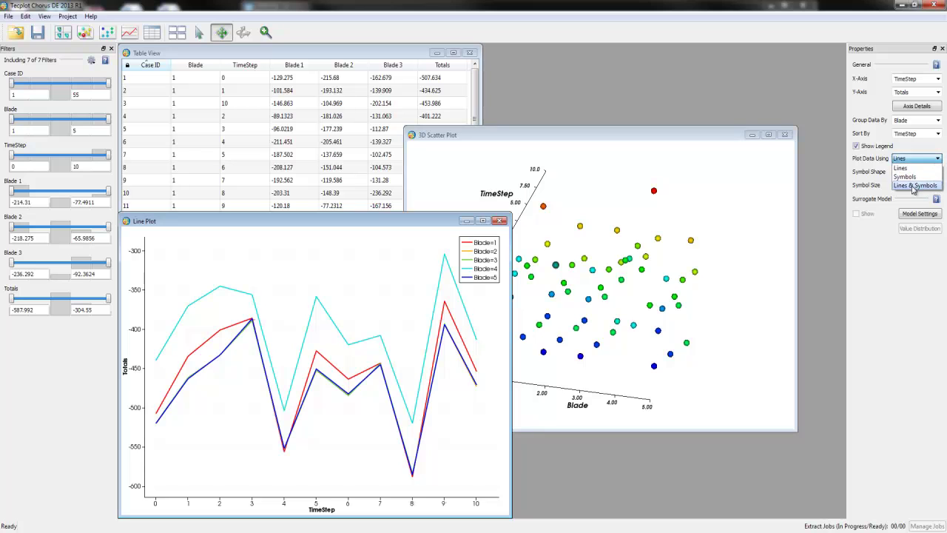
{"action": "left_click", "coordinate": [913, 187]}
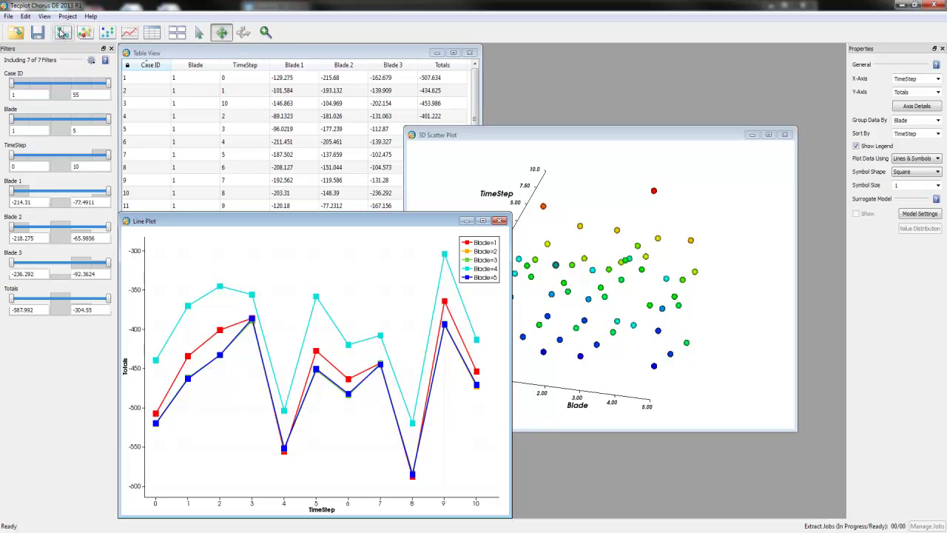
{"action": "left_click", "coordinate": [303, 130]}
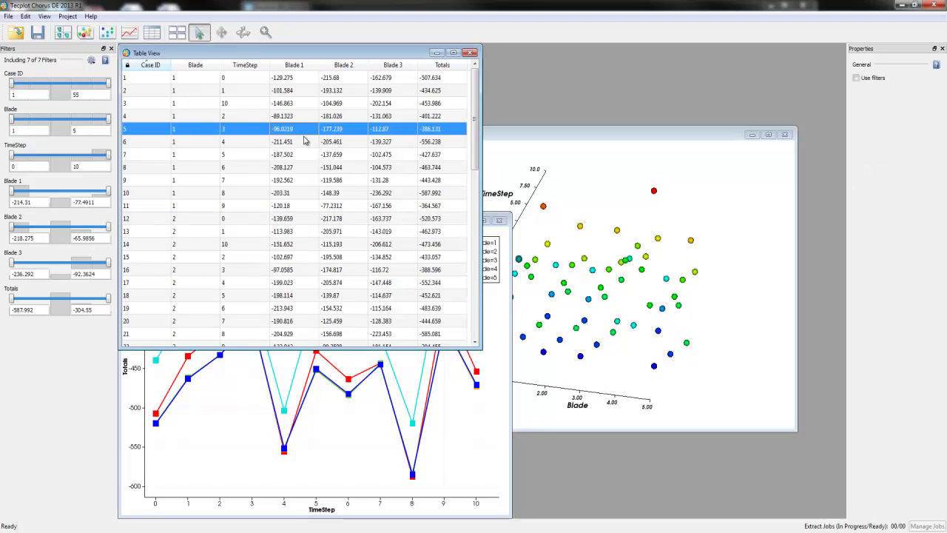
Step: Generate 600-pixel images for all cases using the Temp 3.sty style template
{"action": "key", "text": "ctrl+a"}
{"action": "right_click", "coordinate": [303, 135]}
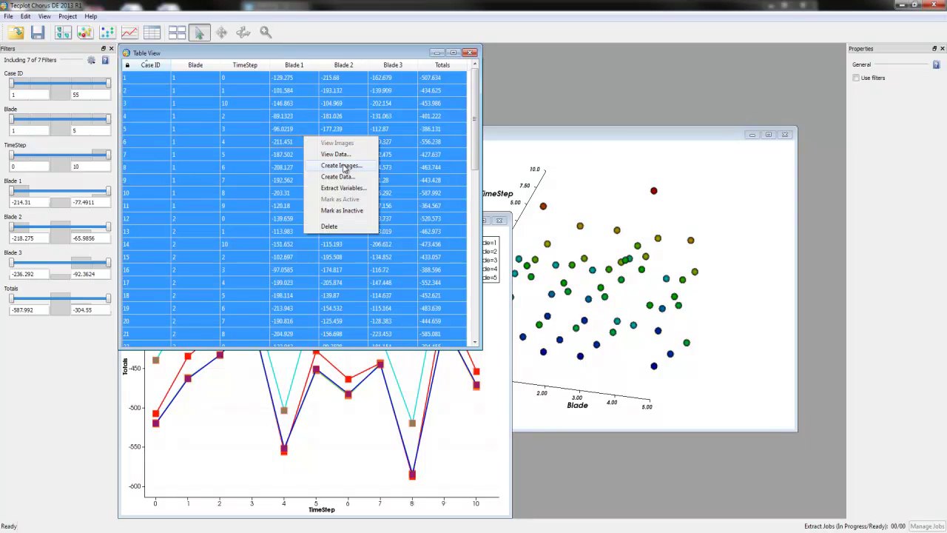
{"action": "left_click", "coordinate": [343, 165]}
{"action": "left_click", "coordinate": [363, 130]}
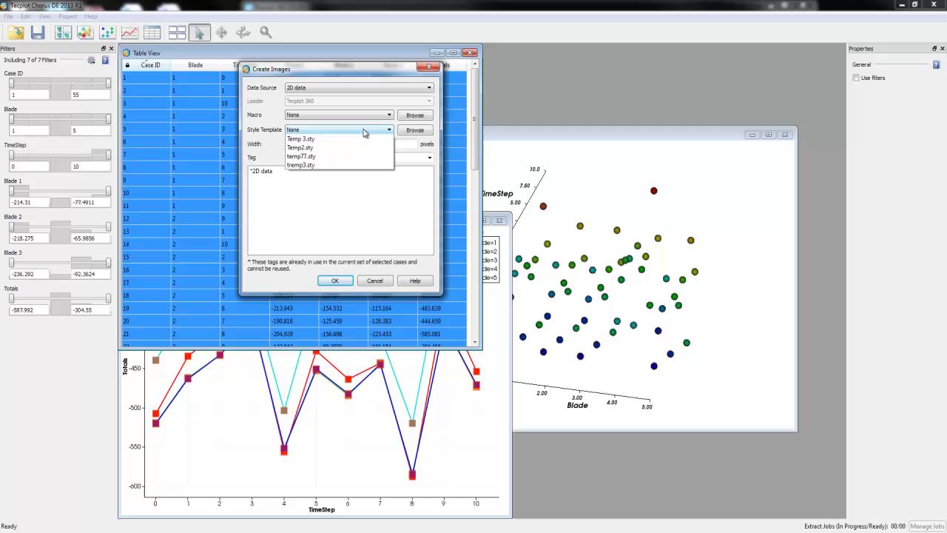
{"action": "left_click", "coordinate": [336, 156]}
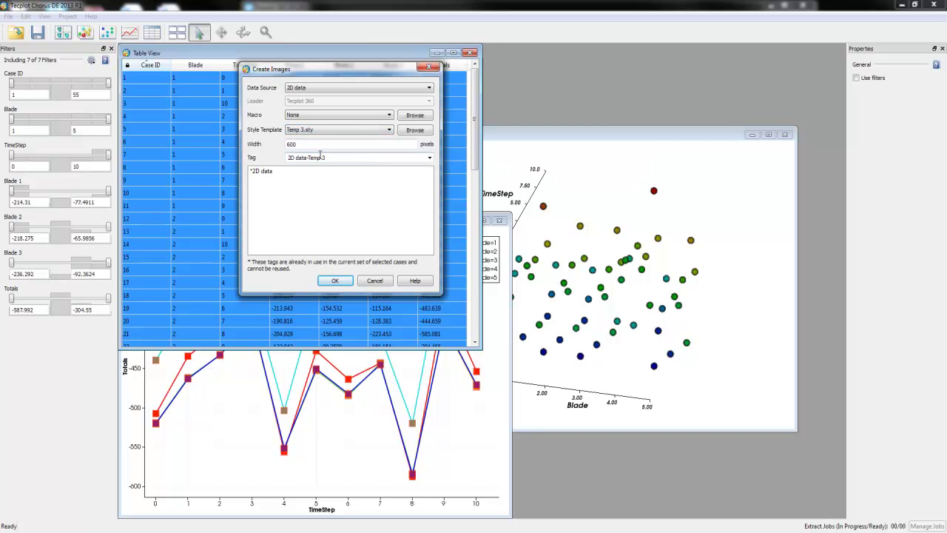
{"action": "left_click", "coordinate": [334, 280]}
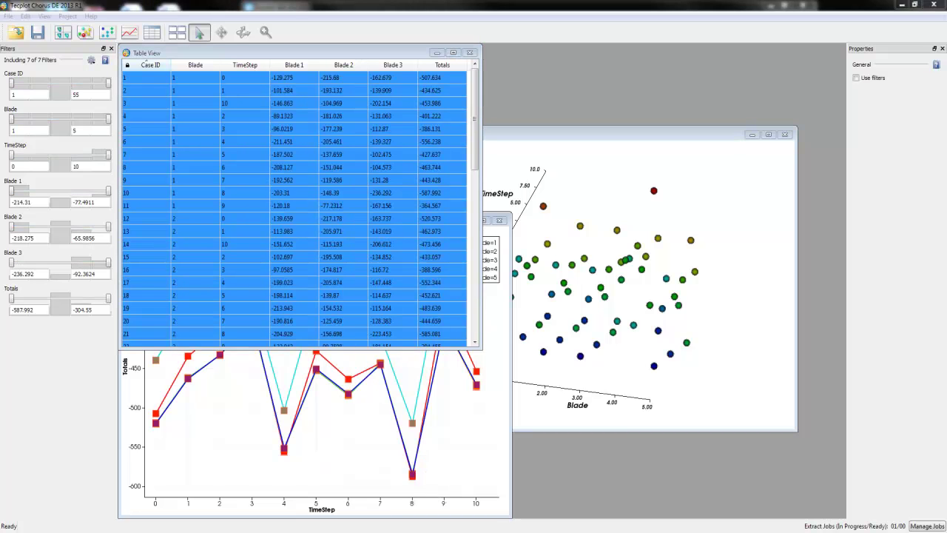
Step: Check the finished image job and link the generated images to the cases as 2D data-Temp 3
{"action": "left_click", "coordinate": [357, 460]}
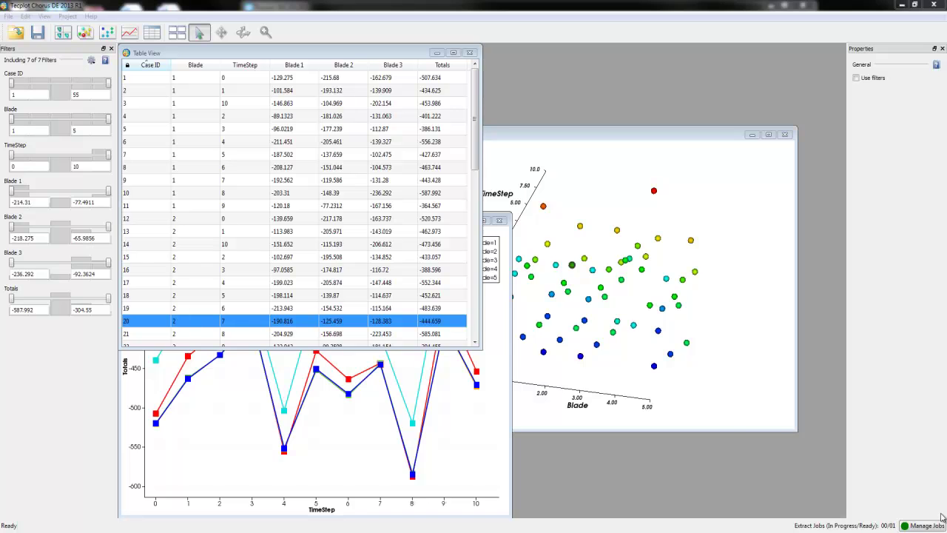
{"action": "left_click", "coordinate": [927, 526]}
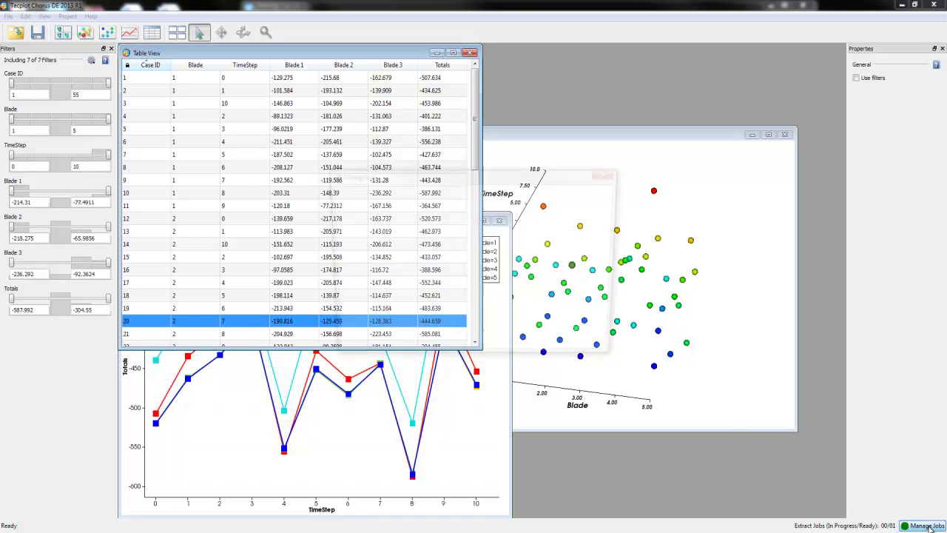
{"action": "left_click", "coordinate": [443, 355]}
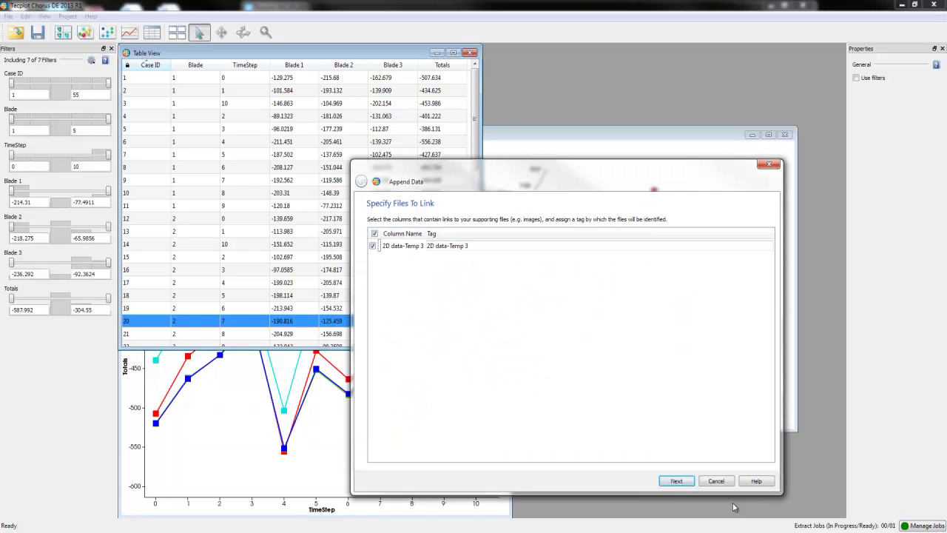
{"action": "left_click", "coordinate": [676, 480]}
{"action": "left_click", "coordinate": [676, 480]}
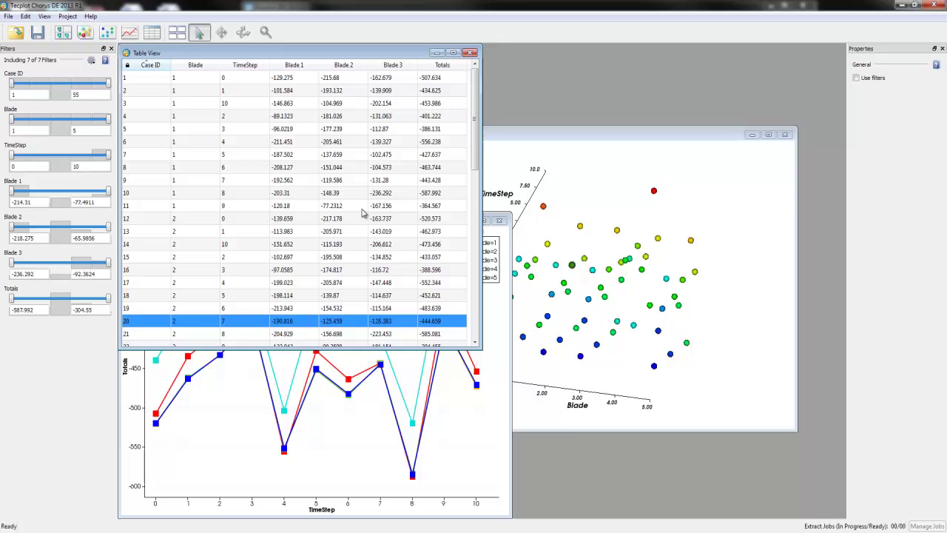
Step: Open a Matrix View of the images, shrink thumbnails to fit Blade 1–5 columns, and tile all views
{"action": "left_click", "coordinate": [63, 32]}
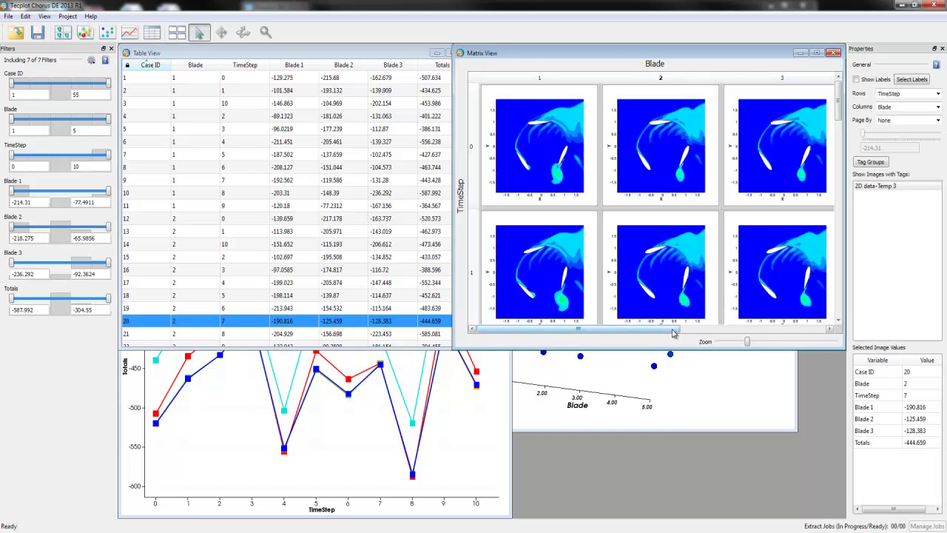
{"action": "left_click_drag", "start_coordinate": [747, 342], "coordinate": [727, 342]}
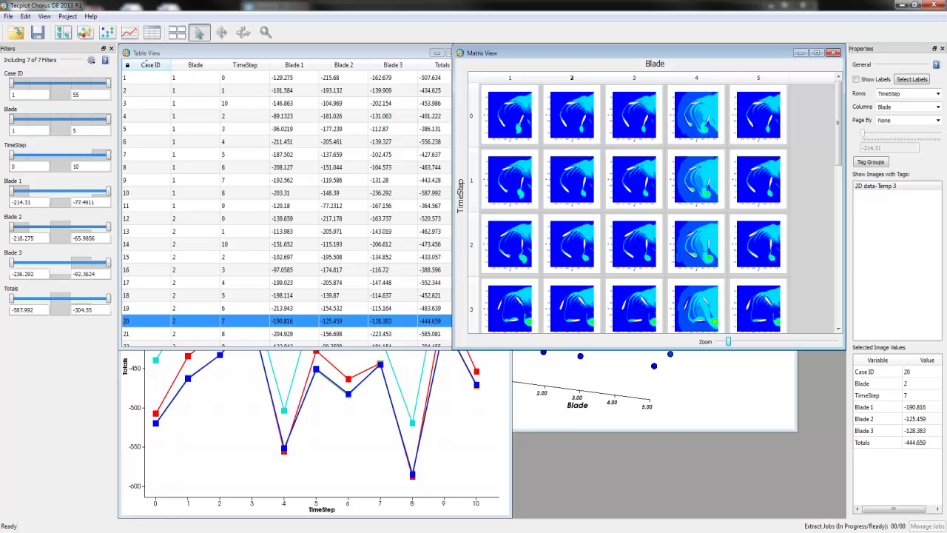
{"action": "left_click", "coordinate": [178, 34]}
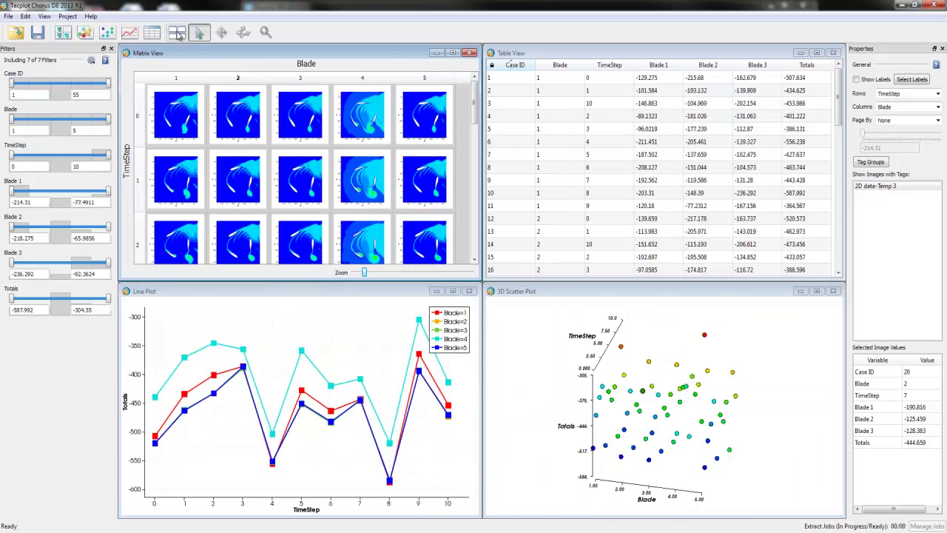
Step: Inspect the TimeStep 1, Blade 4 image and case 11, then rotate the 3D scatter plot
{"action": "left_click", "coordinate": [340, 186]}
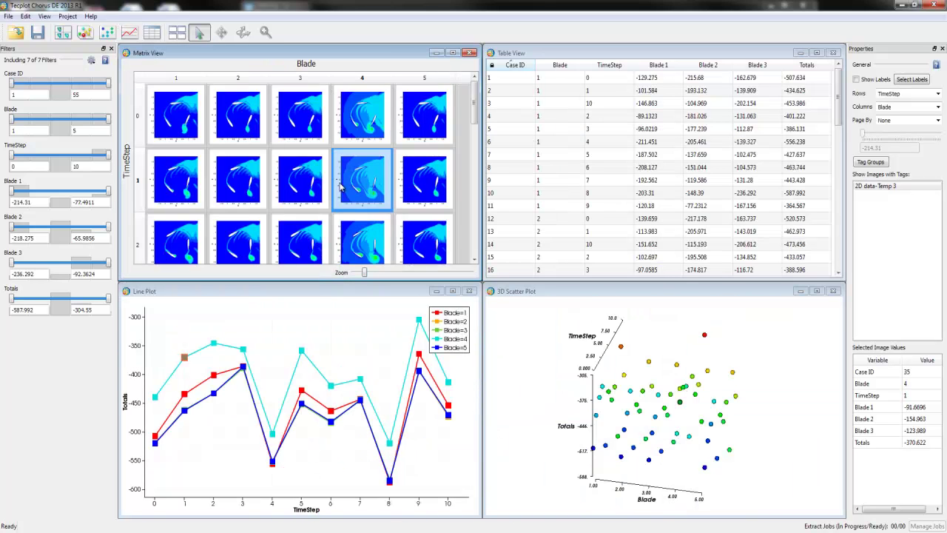
{"action": "left_click", "coordinate": [568, 208]}
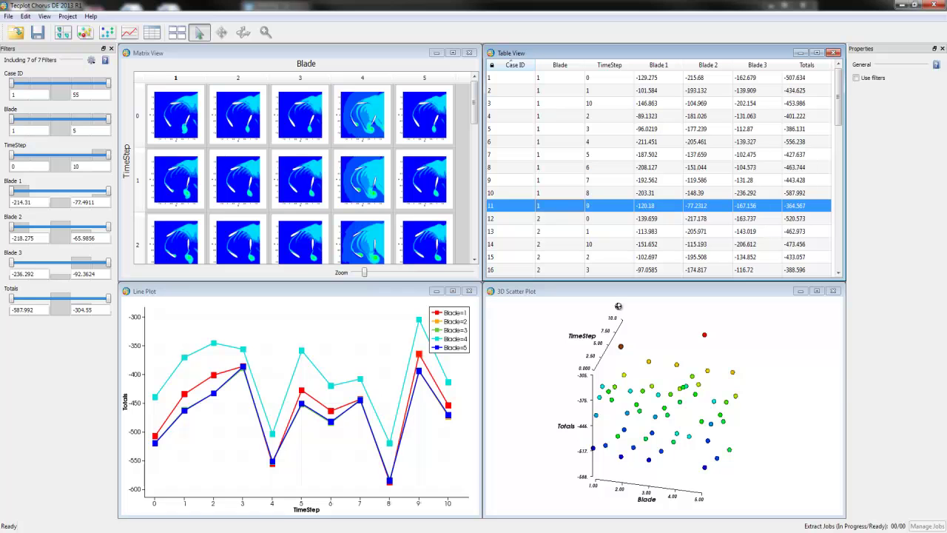
{"action": "left_click_drag", "start_coordinate": [687, 391], "coordinate": [558, 371]}
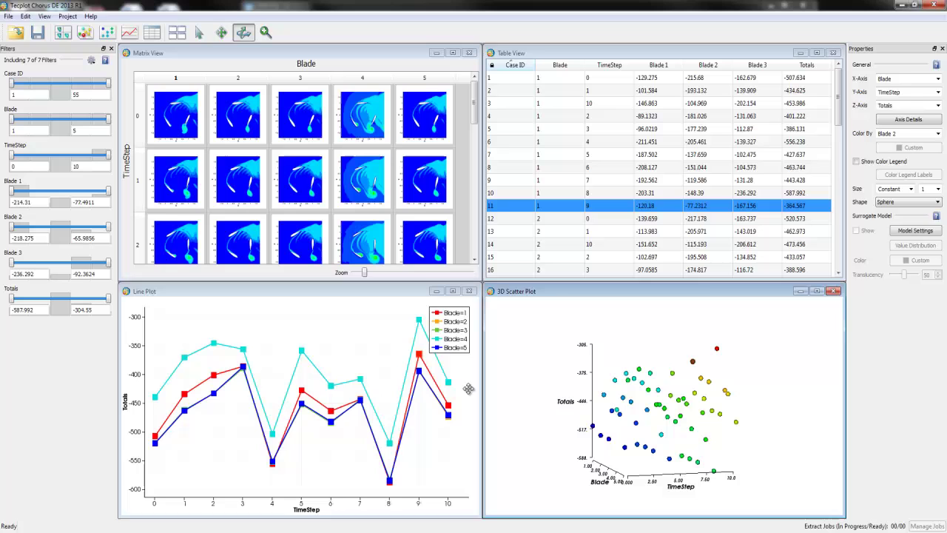
{"action": "left_click", "coordinate": [315, 392]}
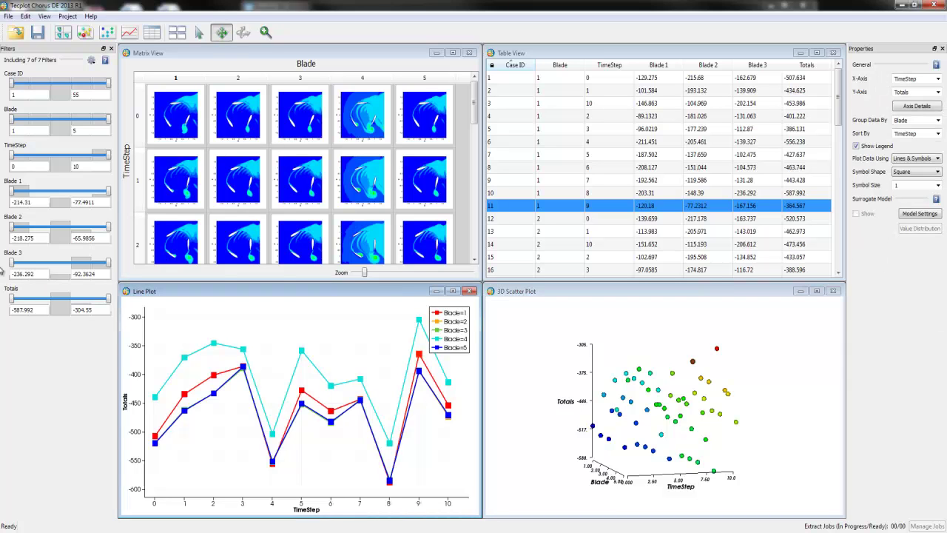